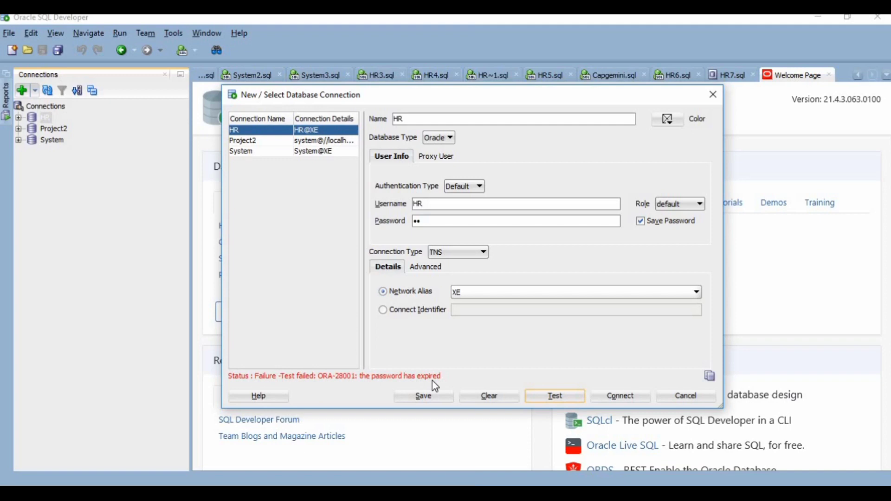
- Open Command Prompt and start SQL*Plus without logging in, using sqlplus/nolog
left_click(497, 493)
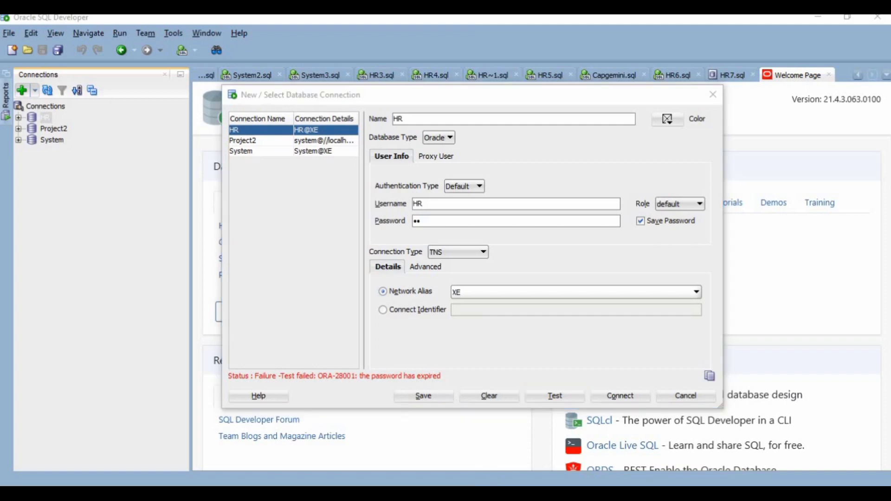
type("comm")
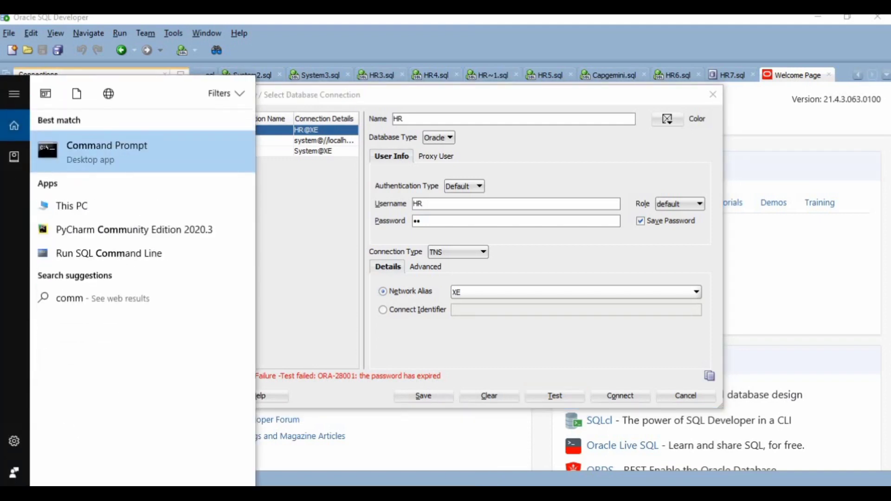
left_click(133, 159)
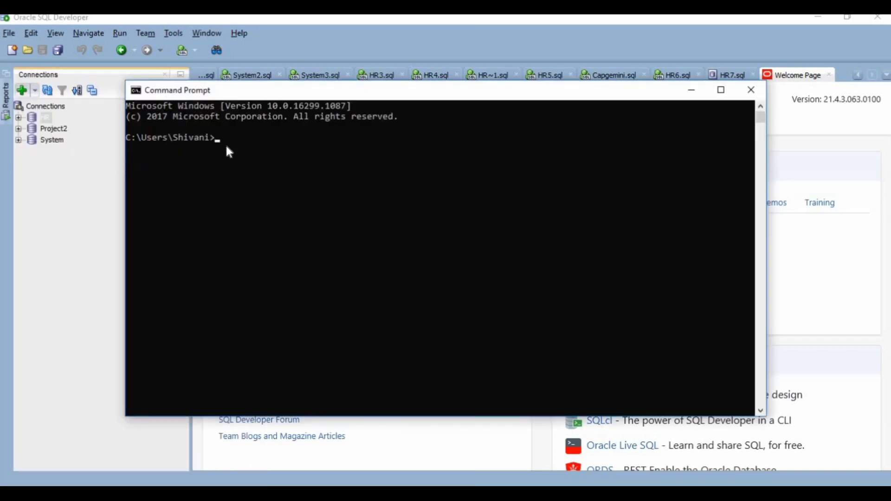
type("sqlplus/nolog")
key("Return")
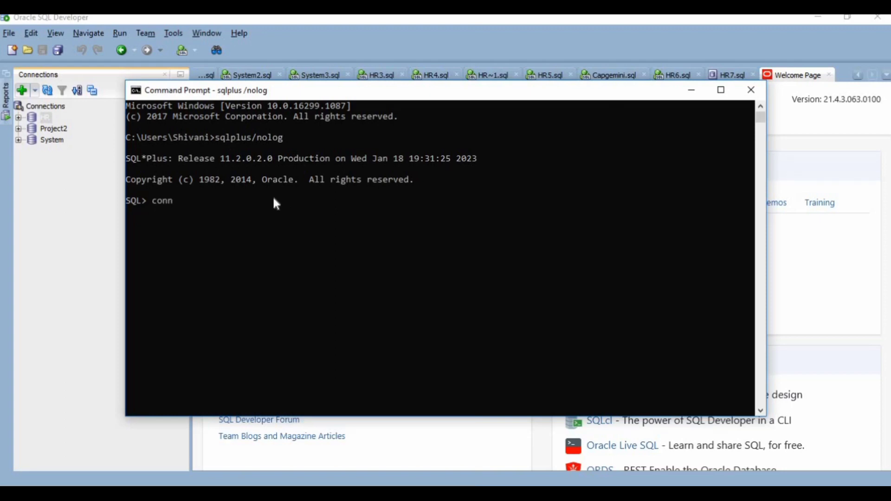
- Connect to the database with administrator rights using conn /as sysdba
type("conn /as sysdba")
key("Return")
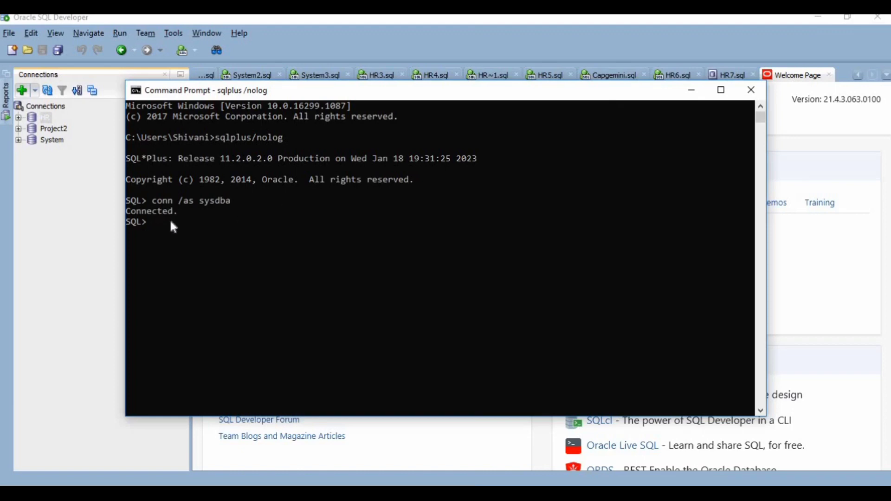
- Query username and expiry_date from dba_users where USERNAME='HR'
type("select username,exp")
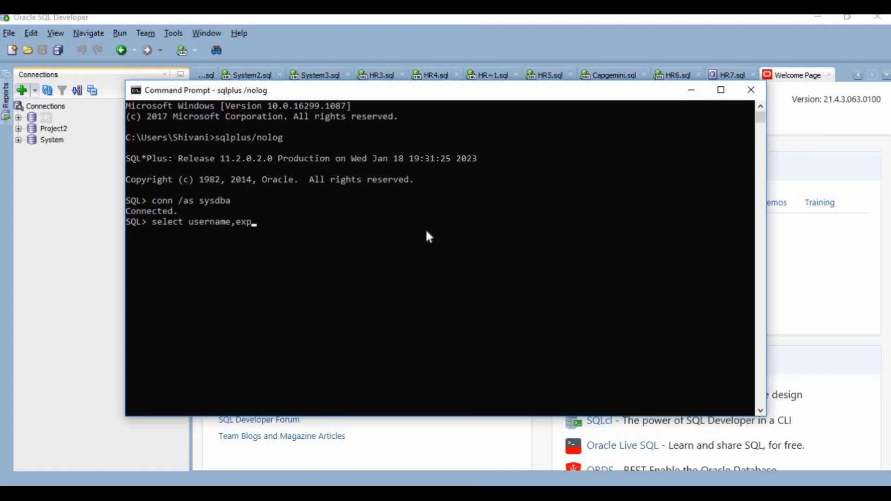
type("iry_date from dba_users")
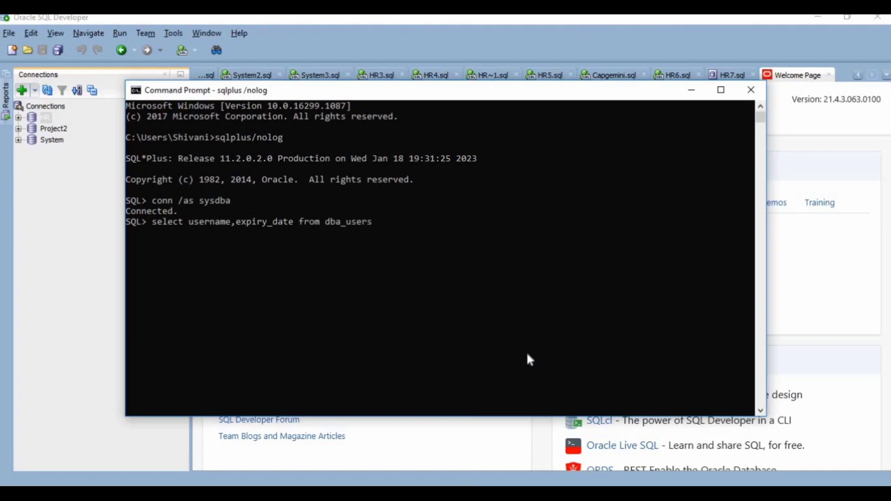
type(" where USERNAME")
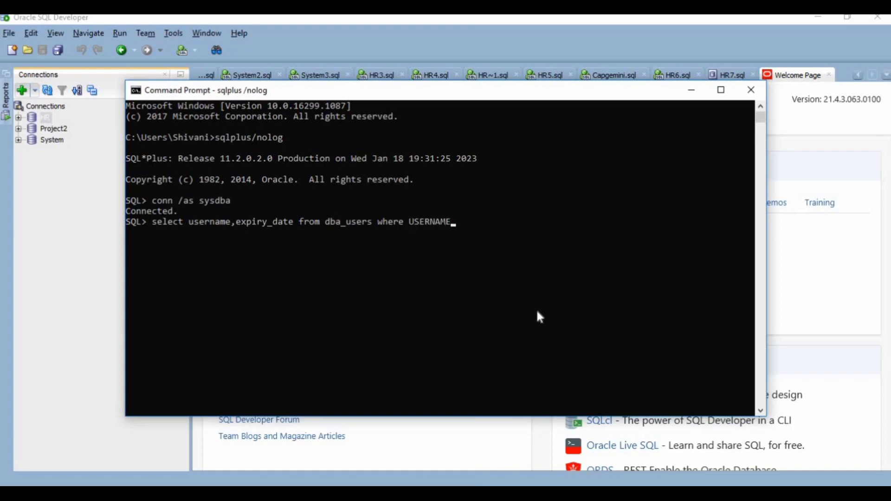
type("='HR';")
key("Return")
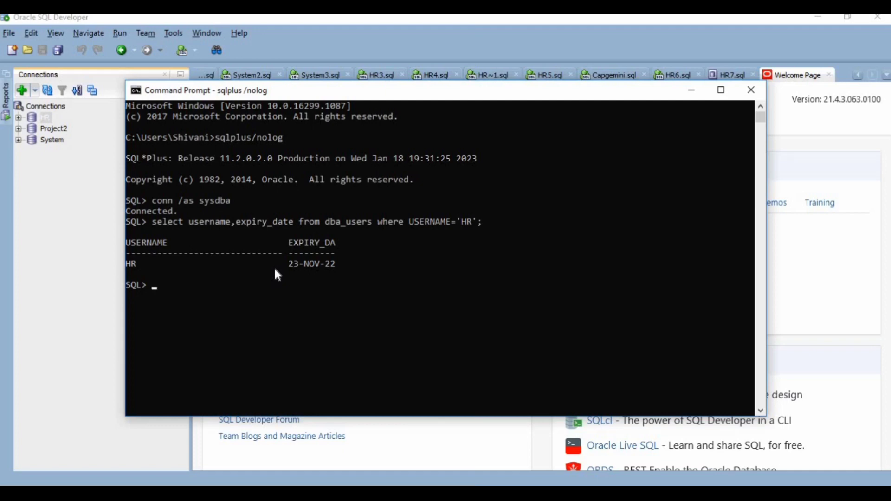
- Query only account_status from dba_users where USERNAME='HR'
type("select")
type("account_status")
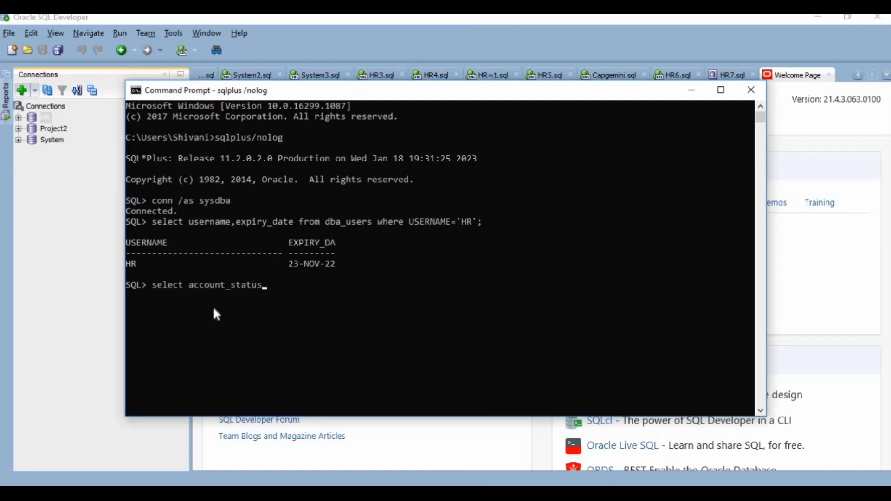
type("from dba_users where")
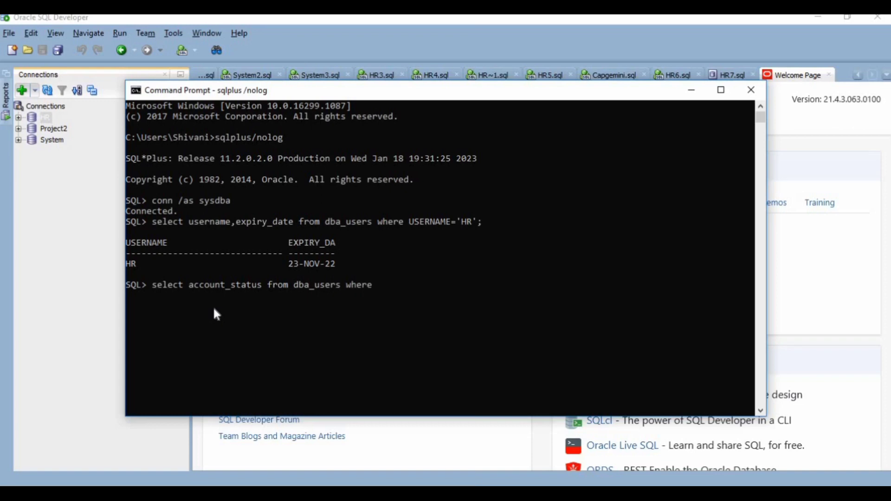
type(" USERNAME='HR';")
key("Return")
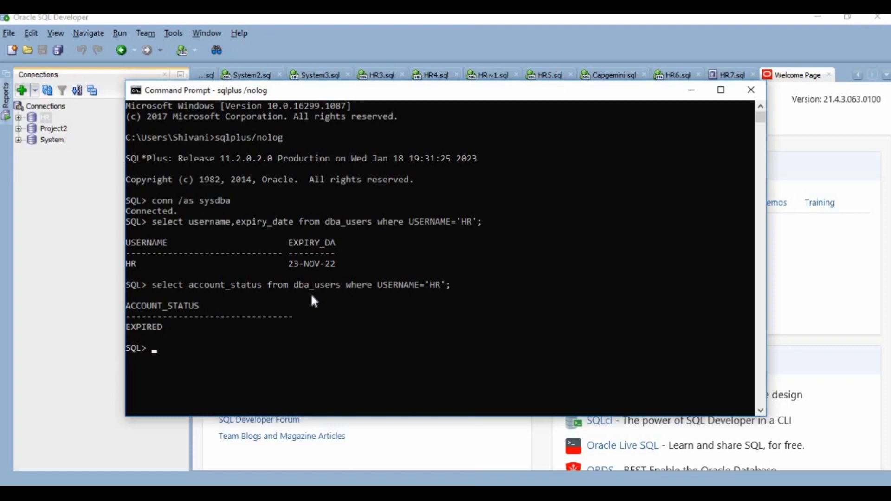
- Alter user HR with an identified by clause giving the account password, and unlock the account in the same statement
type("alter user HR identifi")
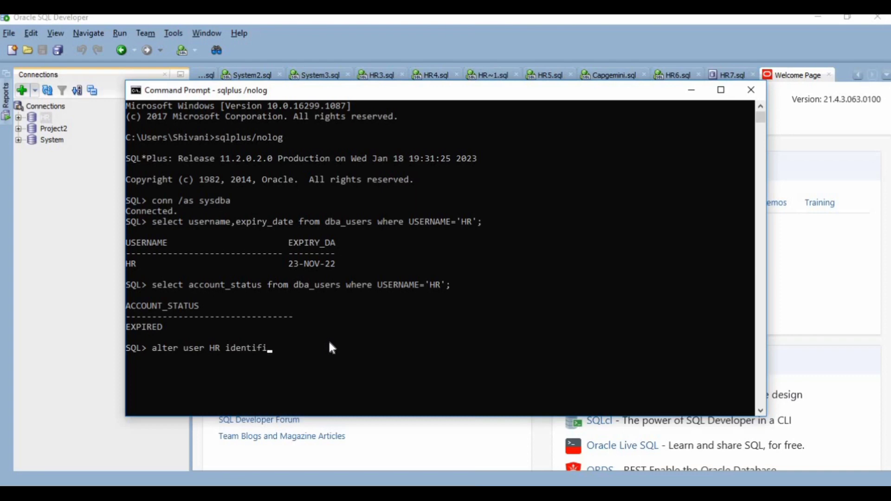
type("ed by HR account unlock;")
key("Return")
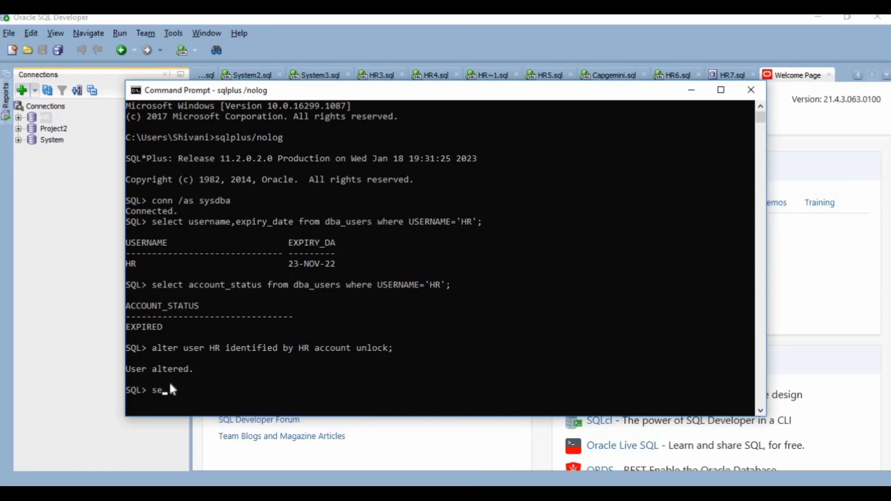
- Query username, account_status and expiry_date together from dba_users where USERNAME='HR'
type("username.")
key("BackSpace")
type(",account_")
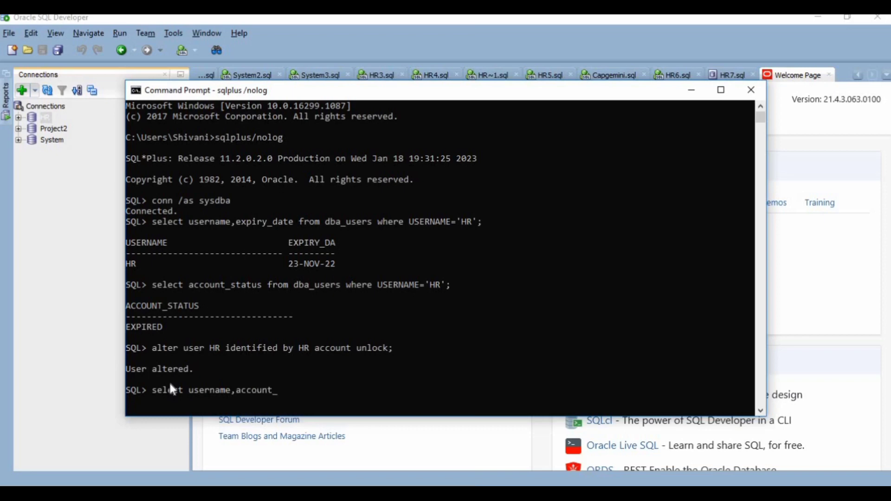
type("status,expiry_date")
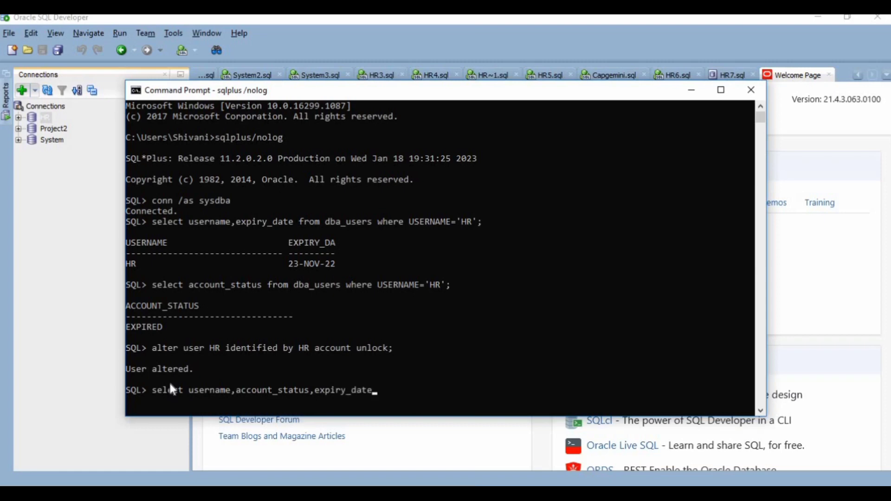
type(" from dba_users wh")
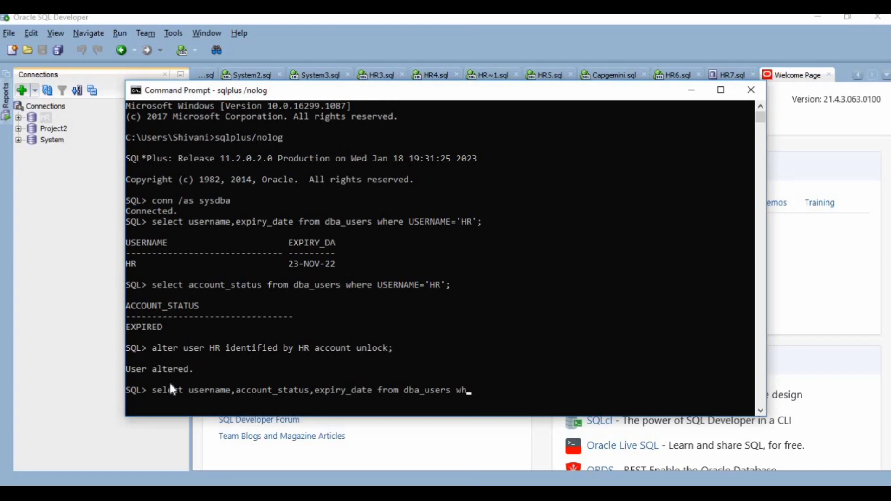
type("ere USERNAME='HR';")
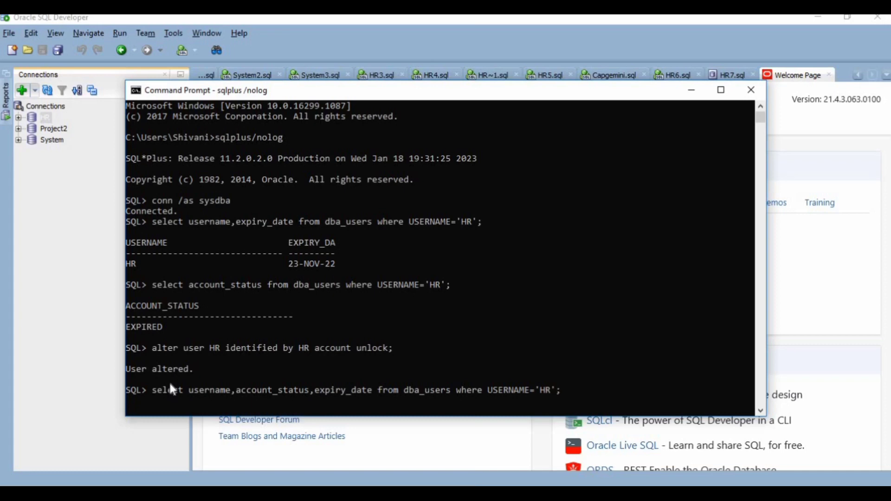
key("Return")
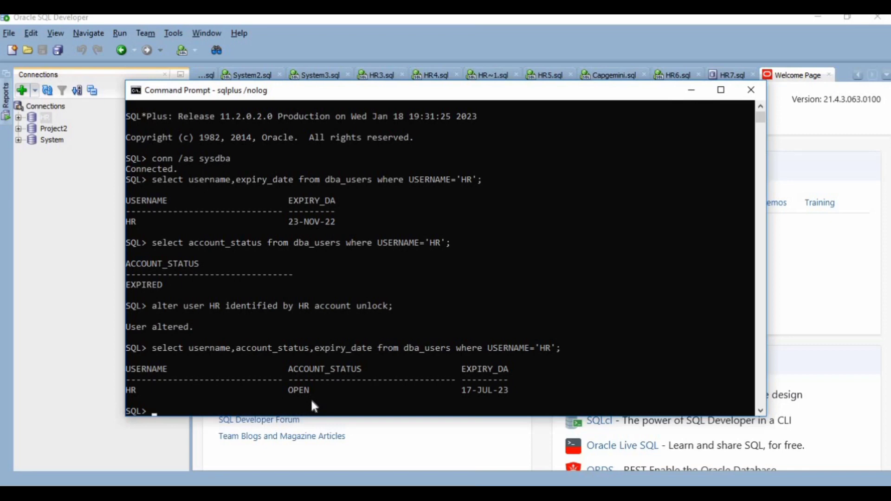
- Return to SQL Developer, test the HR connection again and save it, overwriting the existing connection of that name
left_click(692, 95)
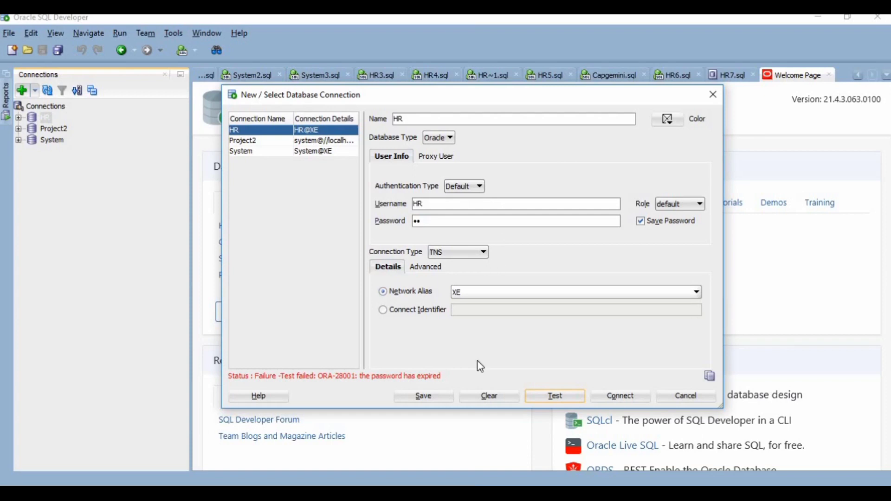
left_click(539, 395)
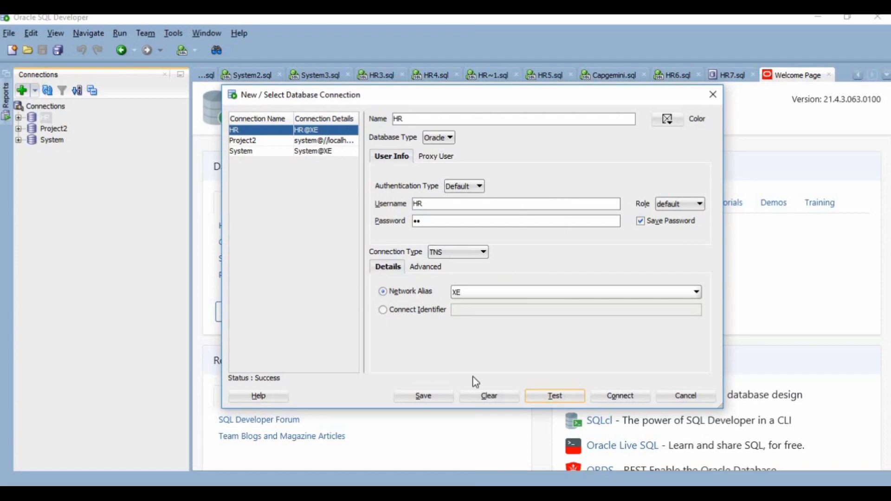
left_click(424, 397)
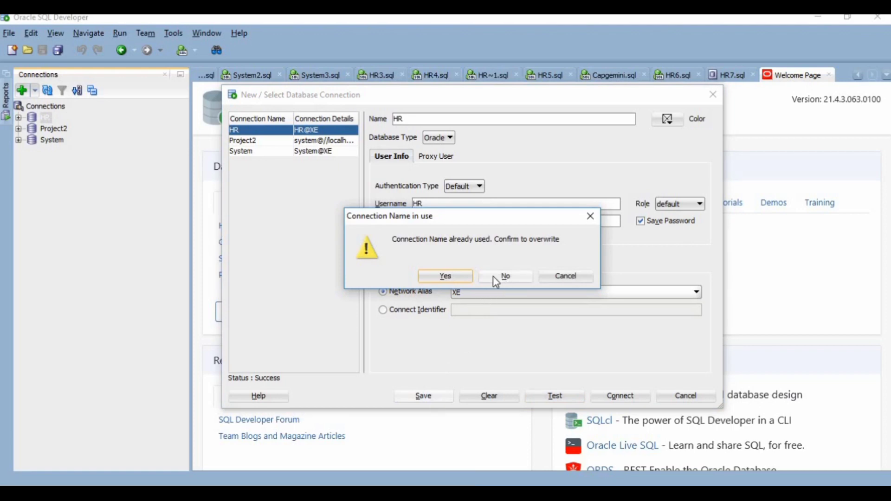
left_click(452, 276)
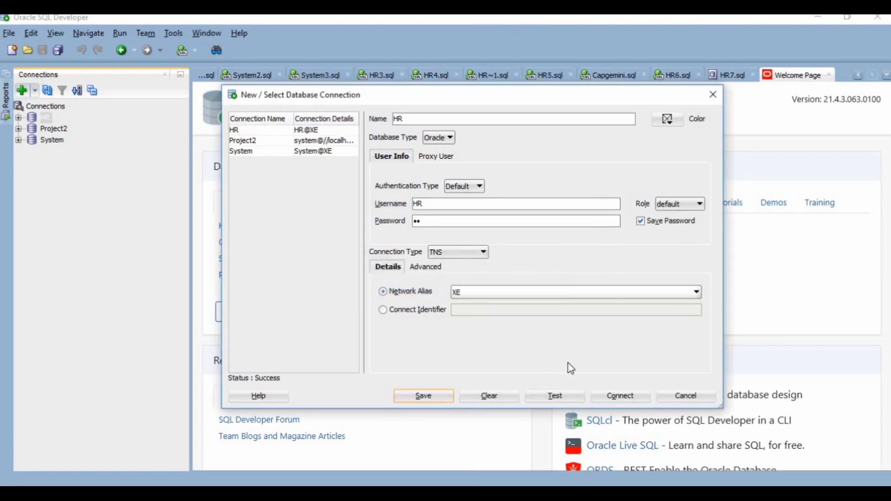
- Connect to the database through the HR connection and expand its list of tables
left_click(614, 396)
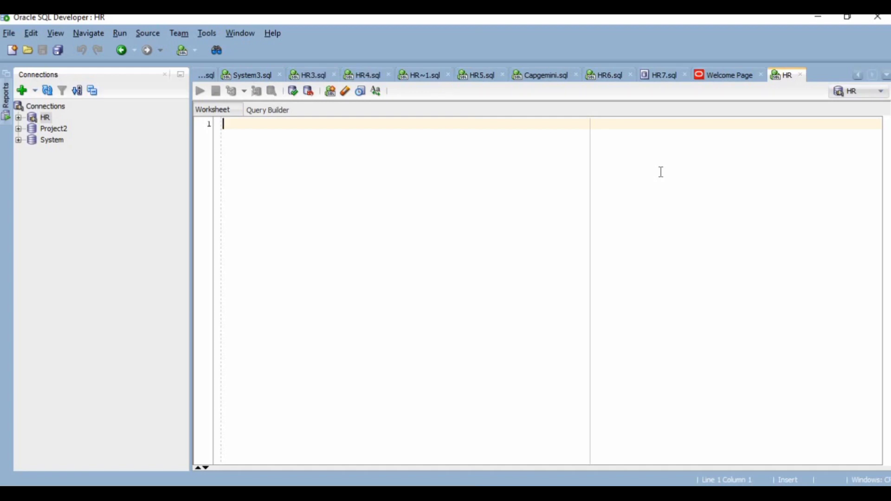
left_click(19, 118)
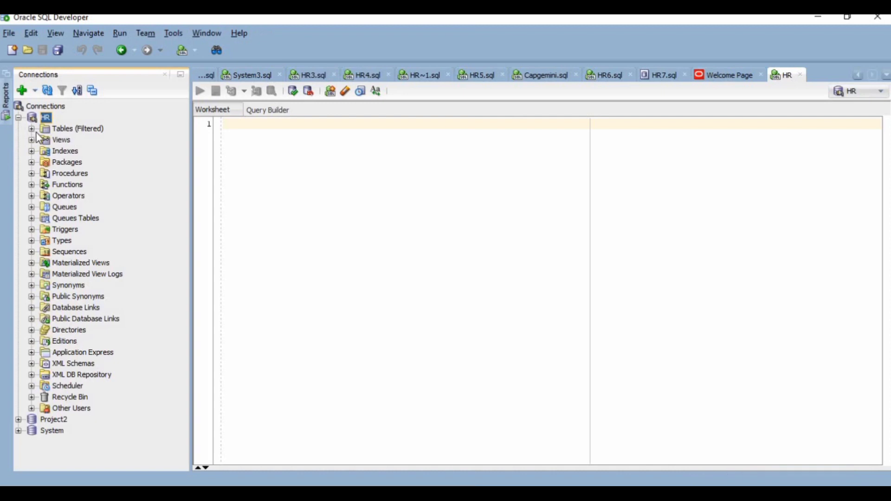
left_click(29, 132)
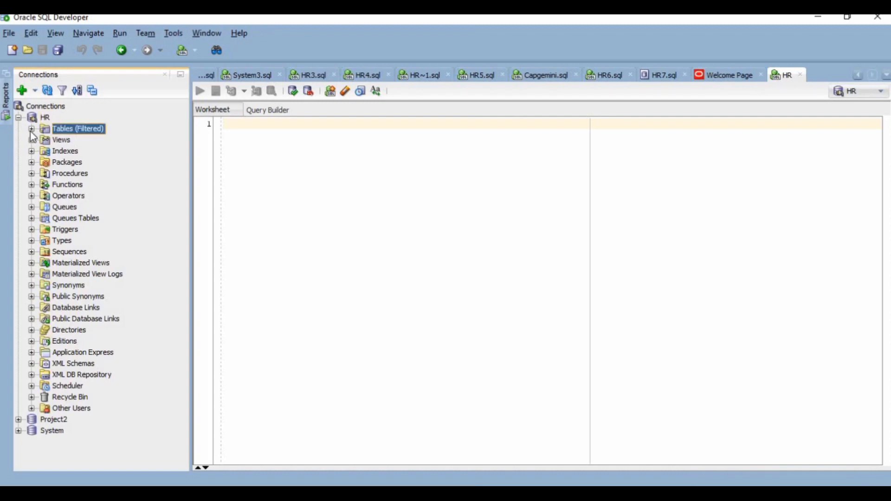
left_click(31, 131)
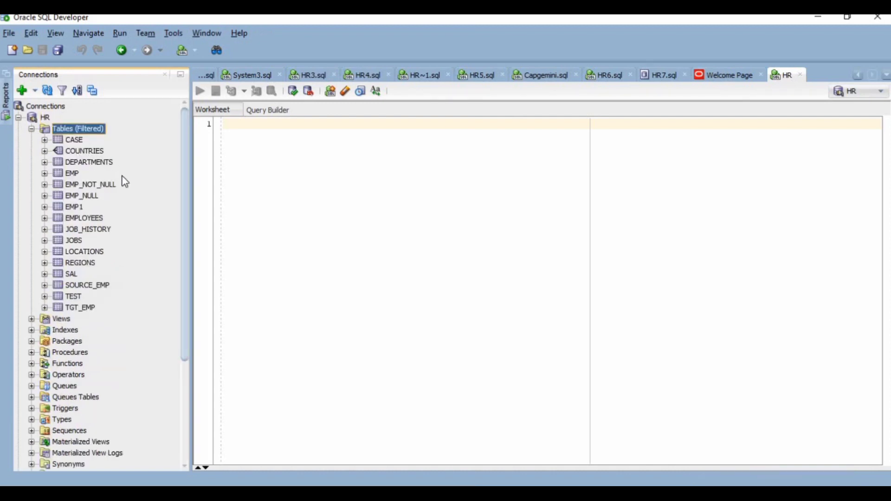
- Write and run the query select * from EMP; in the HR worksheet
left_click(239, 140)
type("select ")
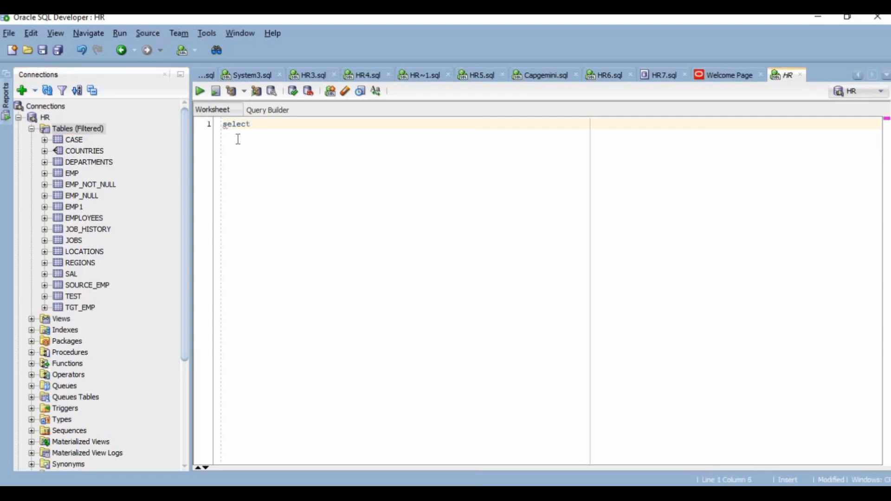
type("* from EMP;")
key("ctrl+Return")
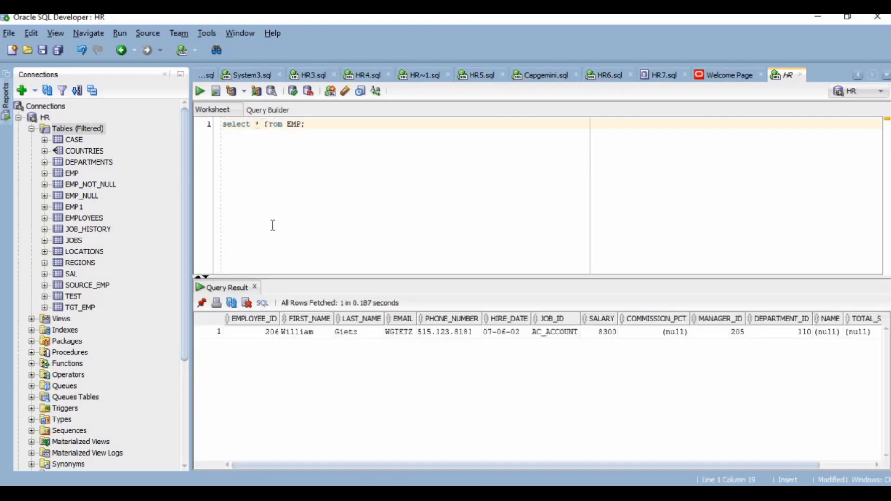